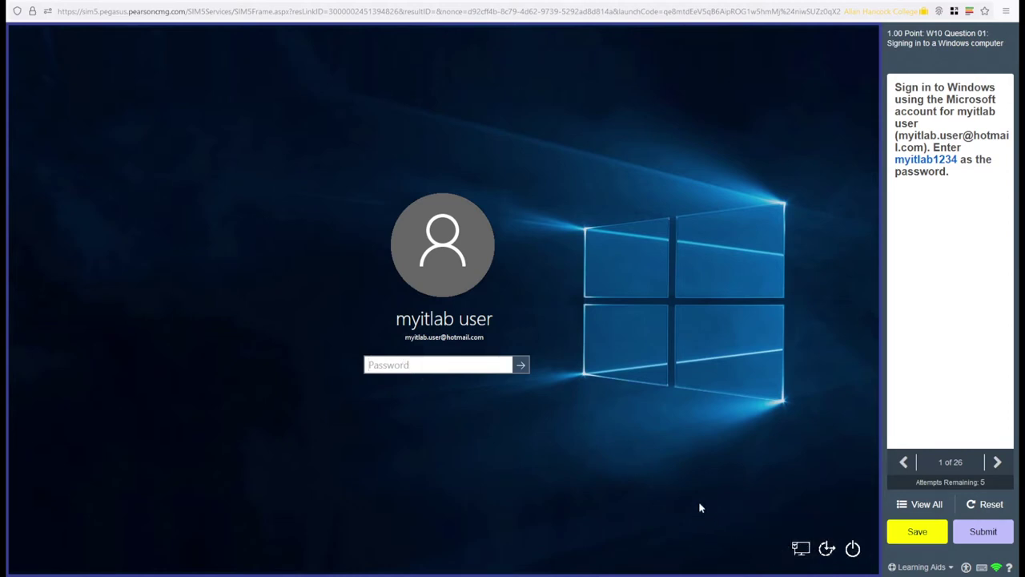
Open the Learning Aids menu and start the Watch Video sign-in demonstration
{"action": "left_click", "coordinate": [945, 326]}
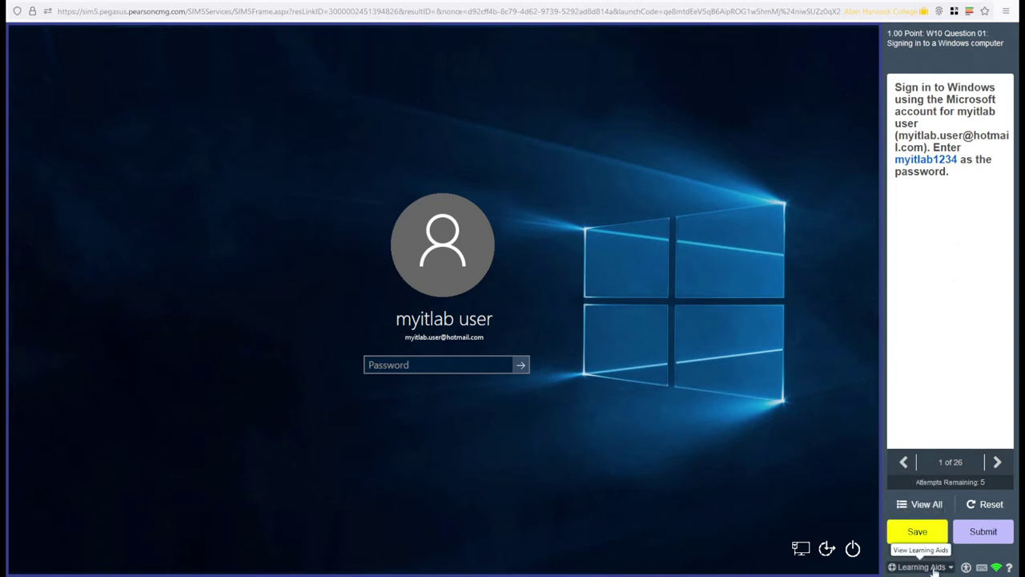
{"action": "left_click", "coordinate": [929, 567]}
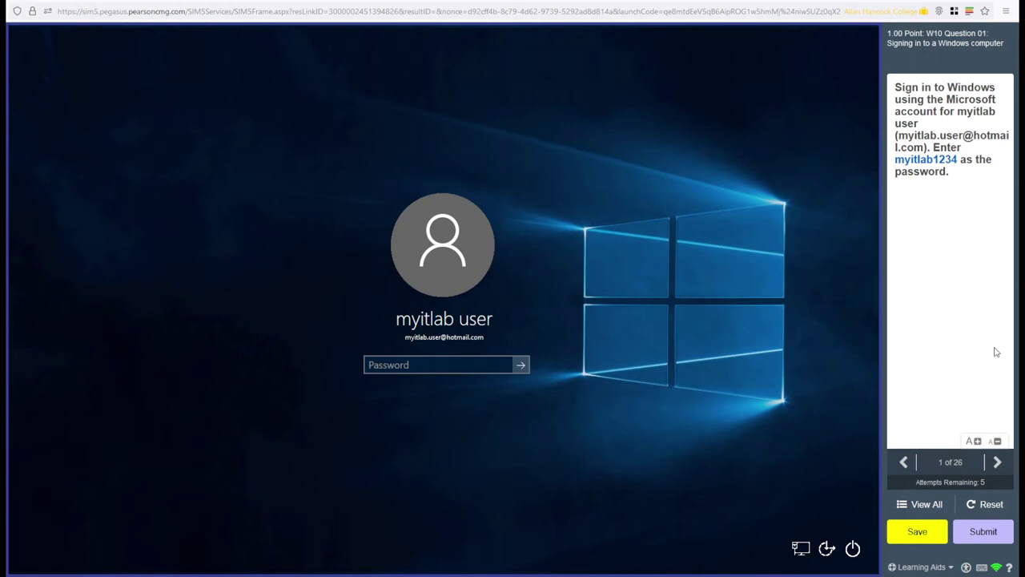
{"action": "left_click", "coordinate": [921, 566]}
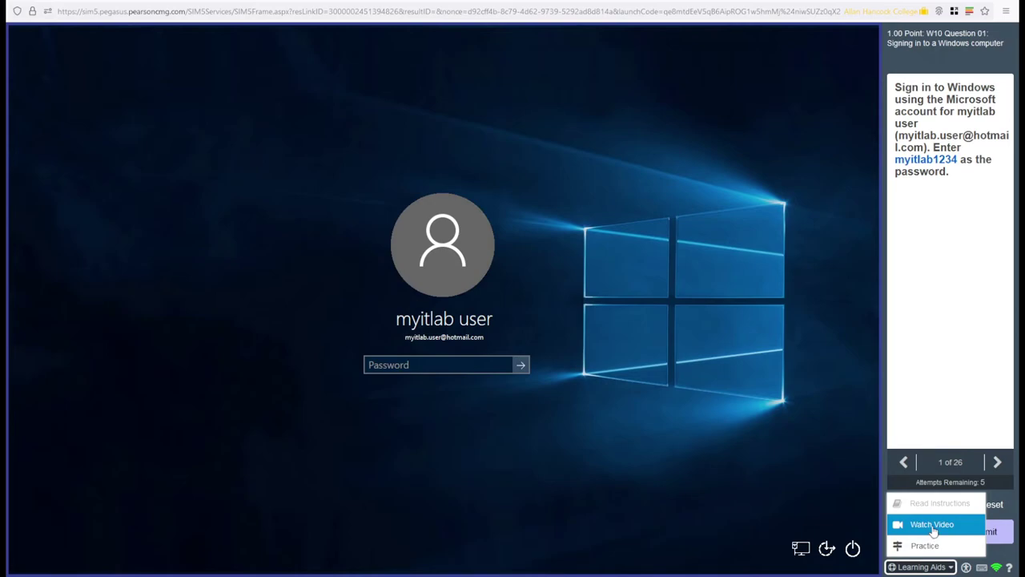
{"action": "left_click", "coordinate": [934, 531]}
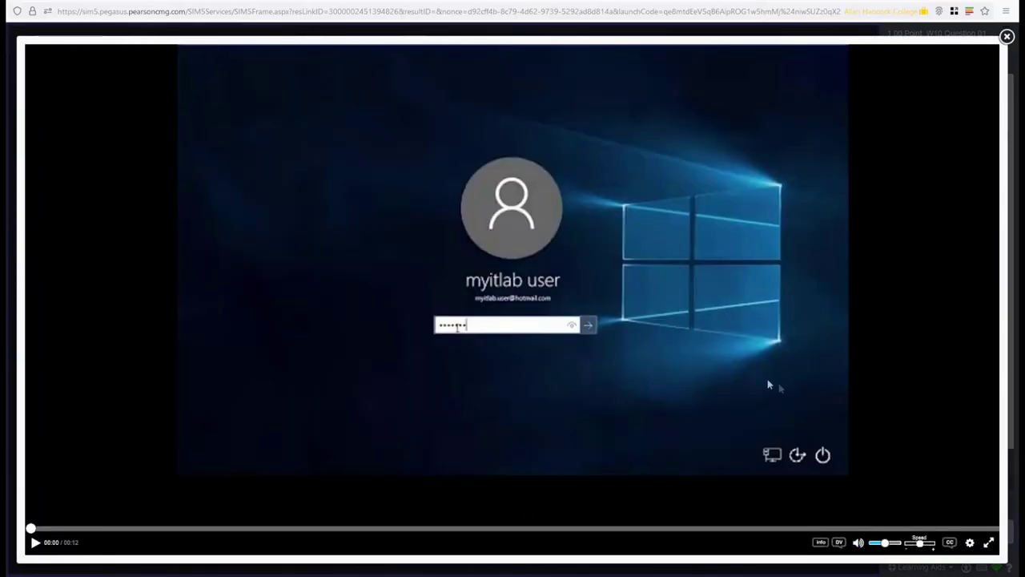
Turn on English captions for the tutorial video and open the player settings
{"action": "left_click", "coordinate": [953, 545]}
{"action": "left_click", "coordinate": [964, 521]}
{"action": "left_click", "coordinate": [970, 545]}
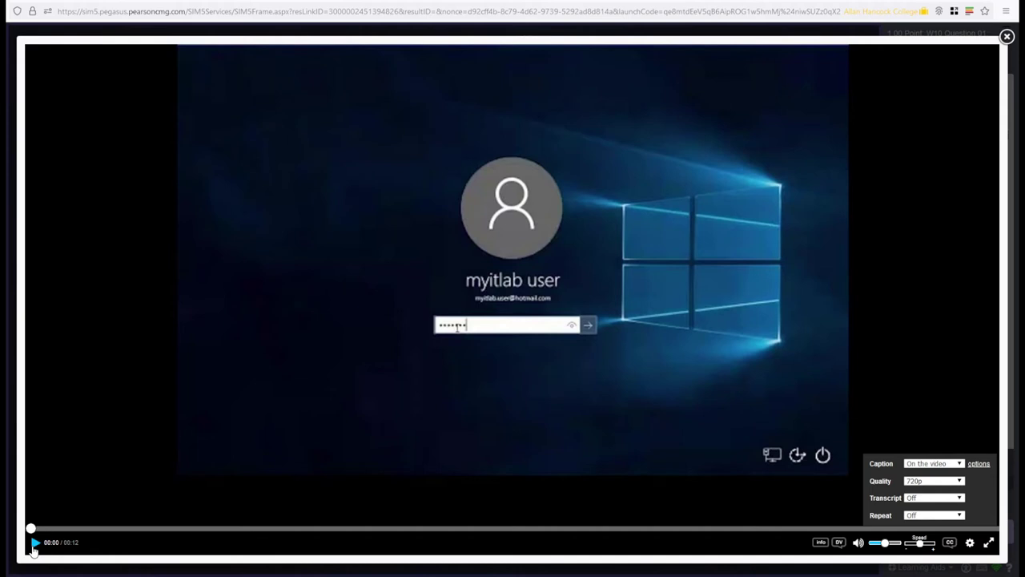
Play the sign-in video, pause it once it reaches the desktop, then close it
{"action": "left_click", "coordinate": [34, 544]}
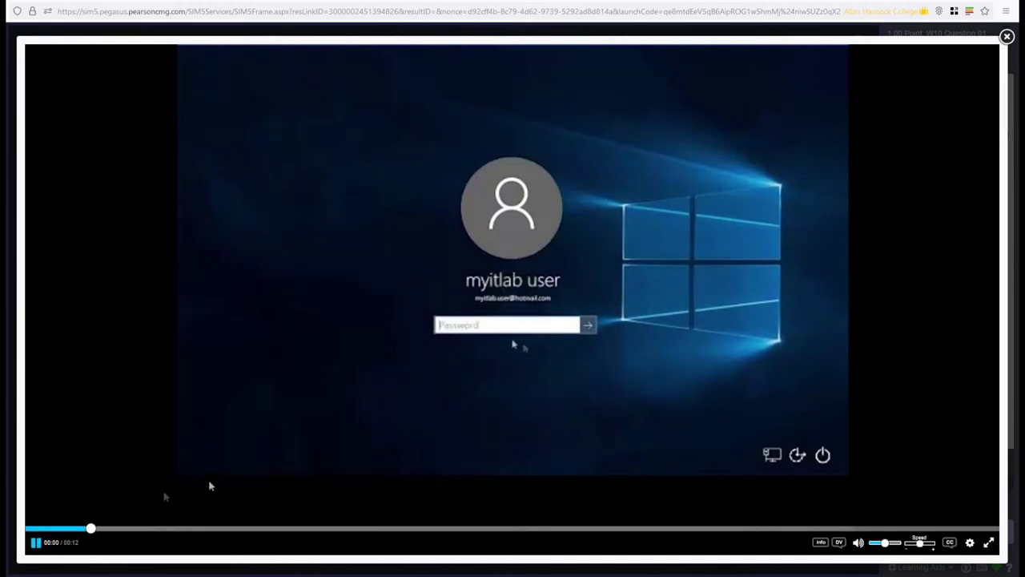
{"action": "left_click", "coordinate": [36, 543]}
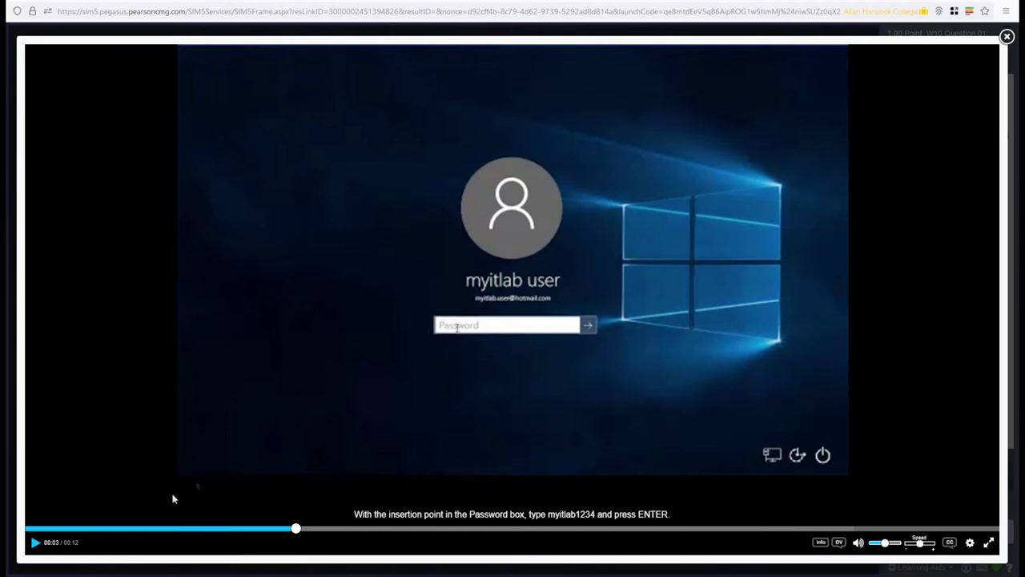
{"action": "left_click", "coordinate": [36, 543]}
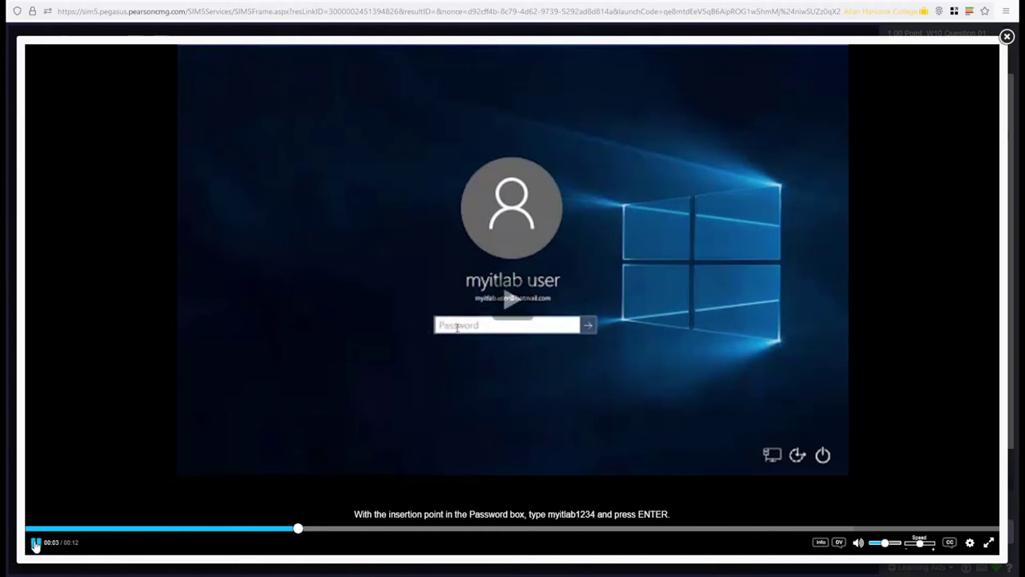
{"action": "mouse_move", "coordinate": [35, 548]}
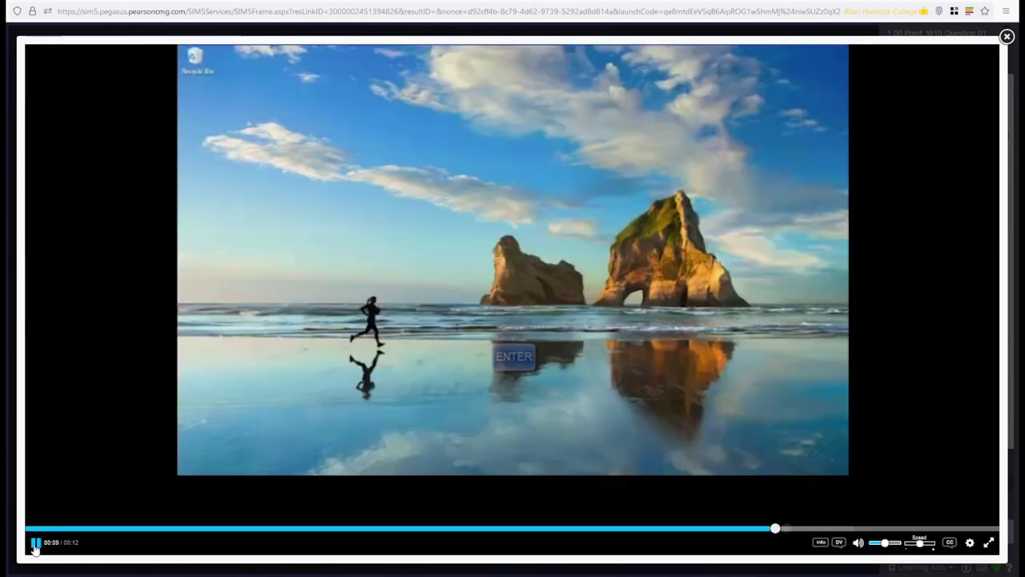
{"action": "left_click", "coordinate": [330, 460]}
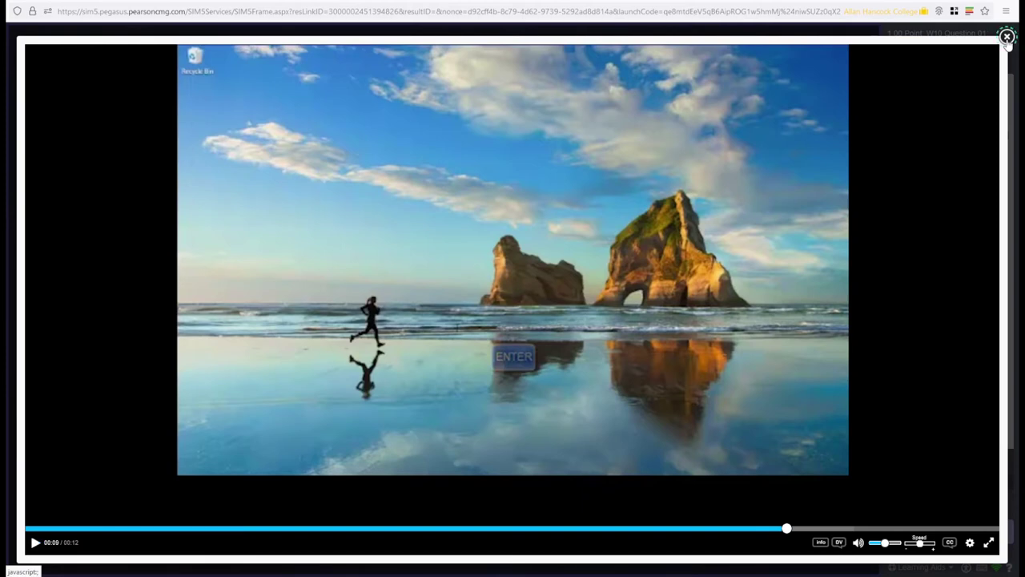
{"action": "left_click", "coordinate": [1007, 37]}
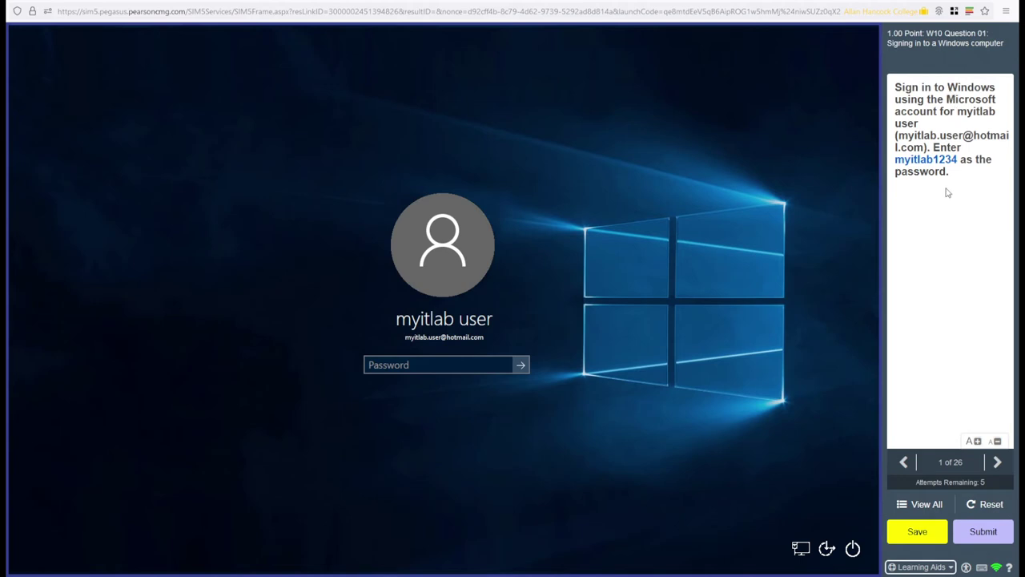
Start a muted Practice run and sign in with the account password
{"action": "left_click", "coordinate": [925, 567]}
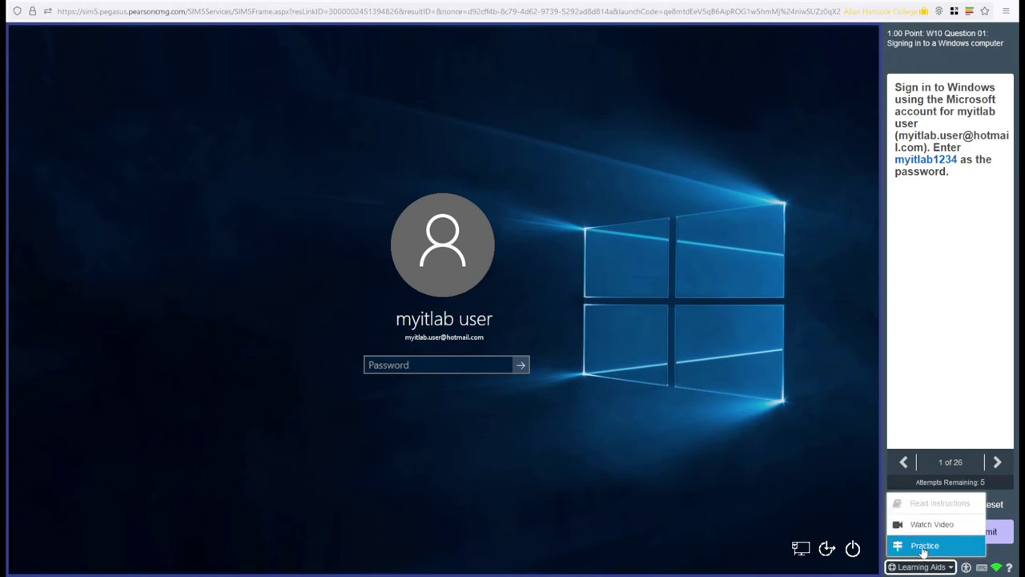
{"action": "left_click", "coordinate": [925, 546]}
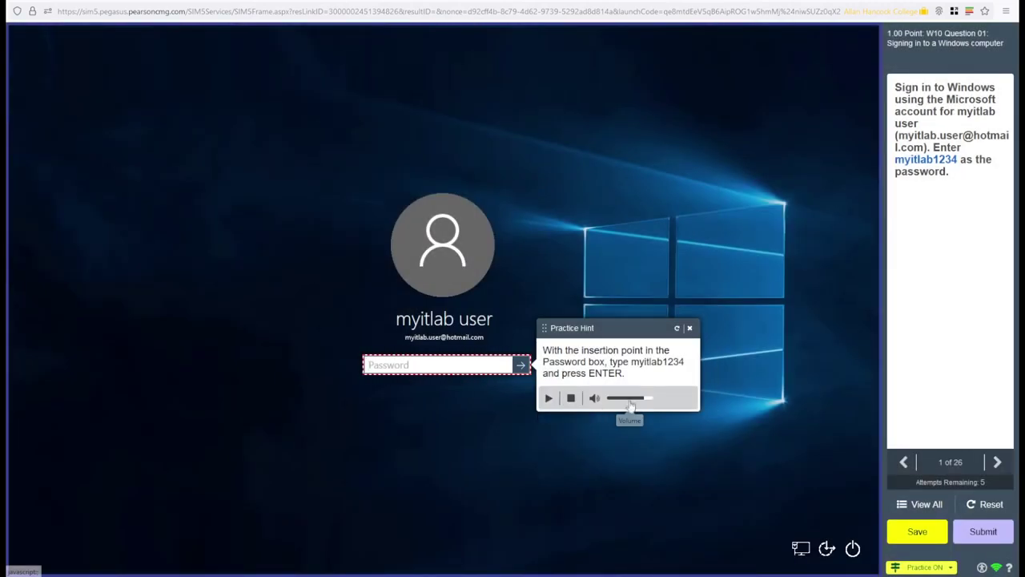
{"action": "left_click", "coordinate": [594, 403]}
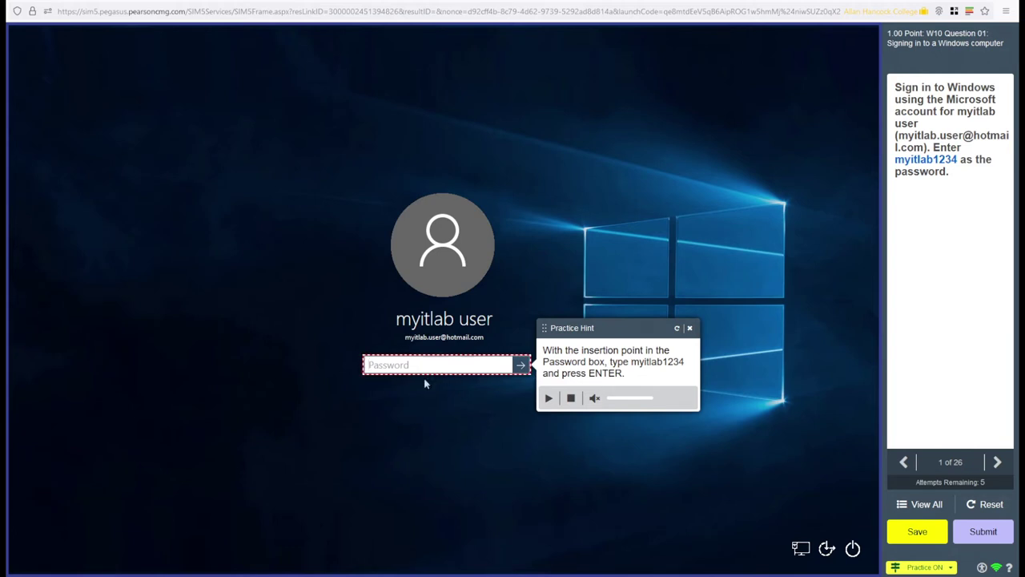
{"action": "type", "text": "m"}
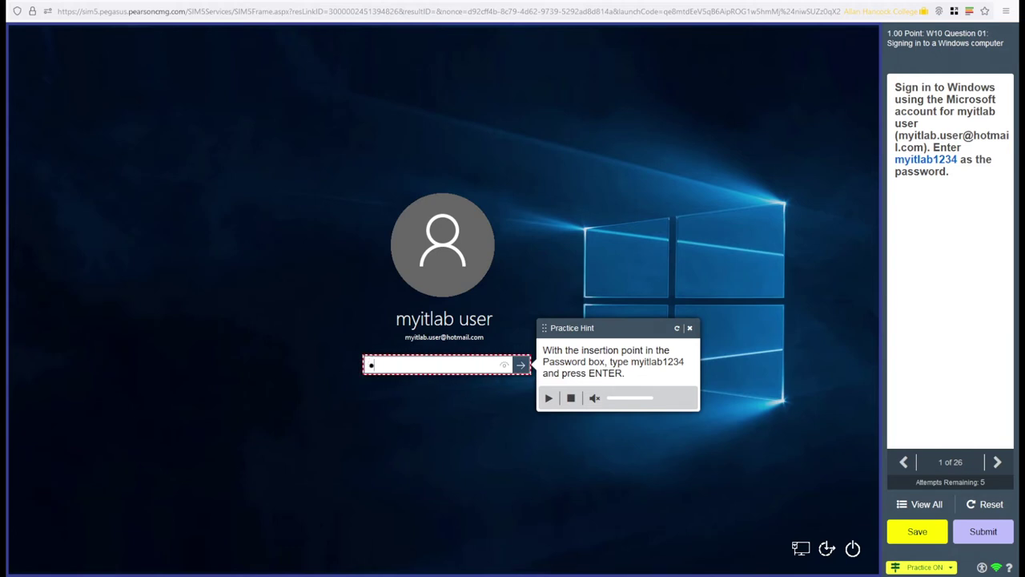
{"action": "type", "text": "yitlab1234"}
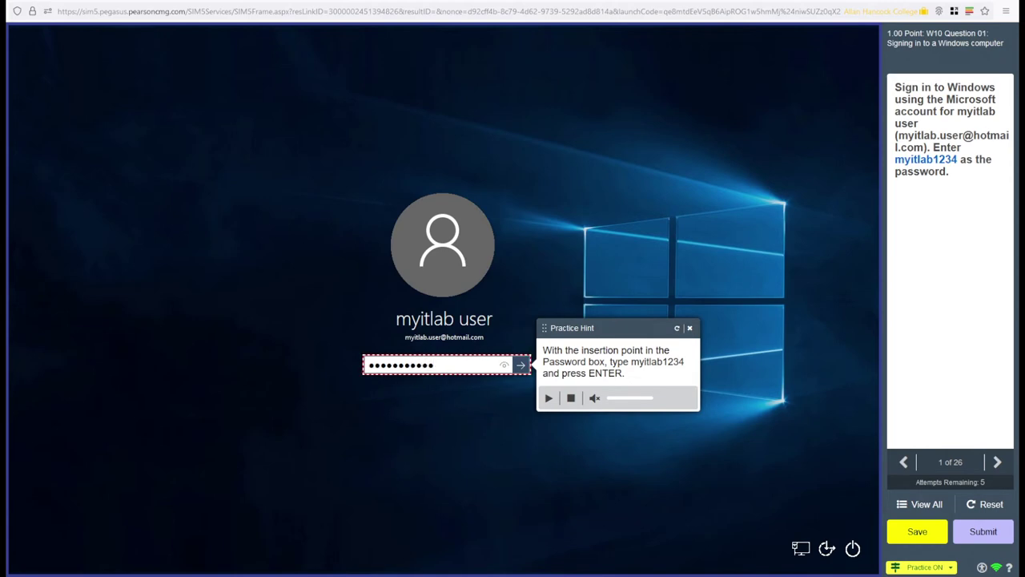
{"action": "key", "text": "Return"}
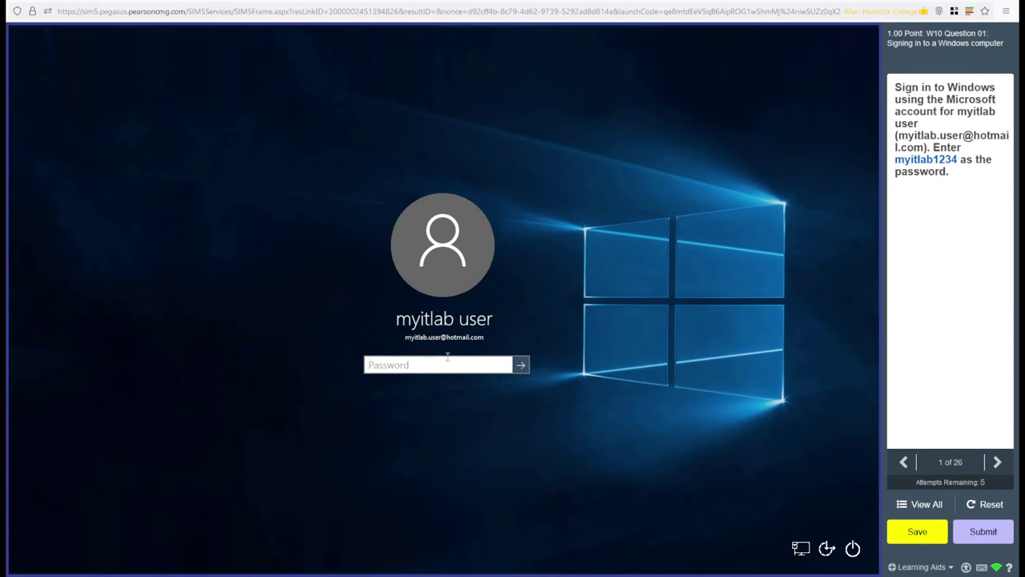
Enter the account password in the Password box to sign in
{"action": "type", "text": "myitlab1234"}
{"action": "key", "text": "Return"}
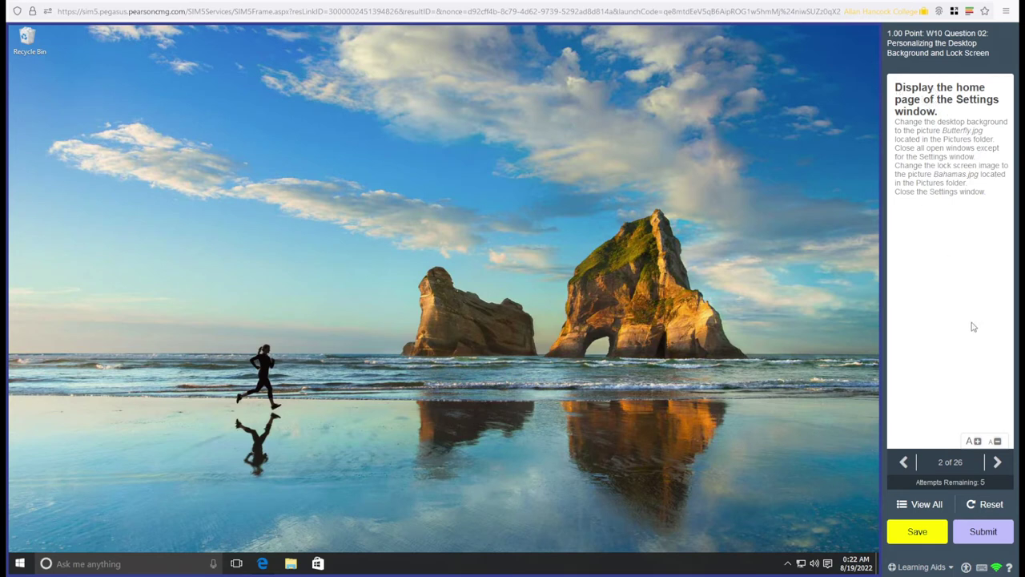
{"action": "left_click", "coordinate": [922, 567]}
{"action": "left_click", "coordinate": [928, 524]}
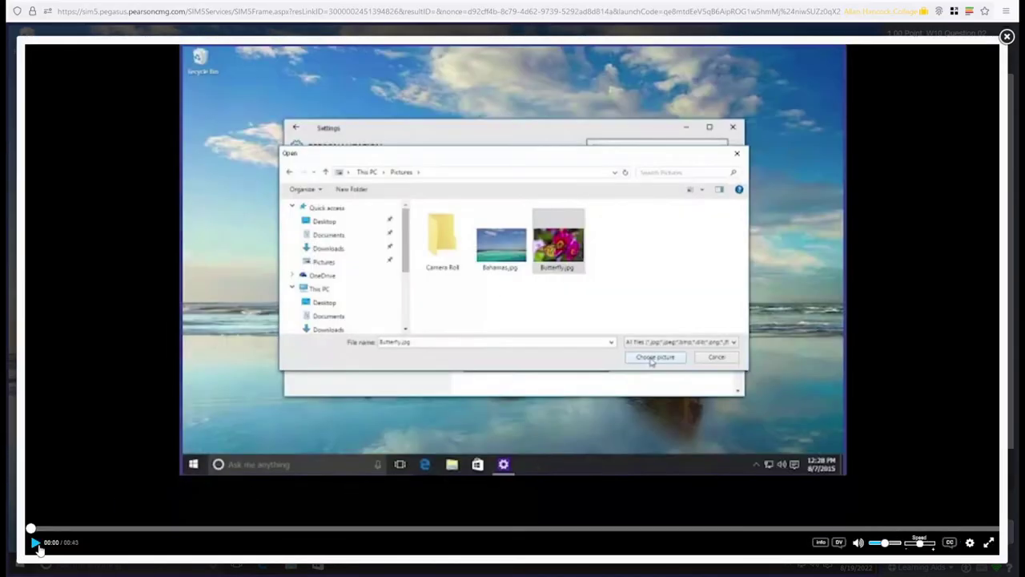
{"action": "left_click", "coordinate": [37, 544]}
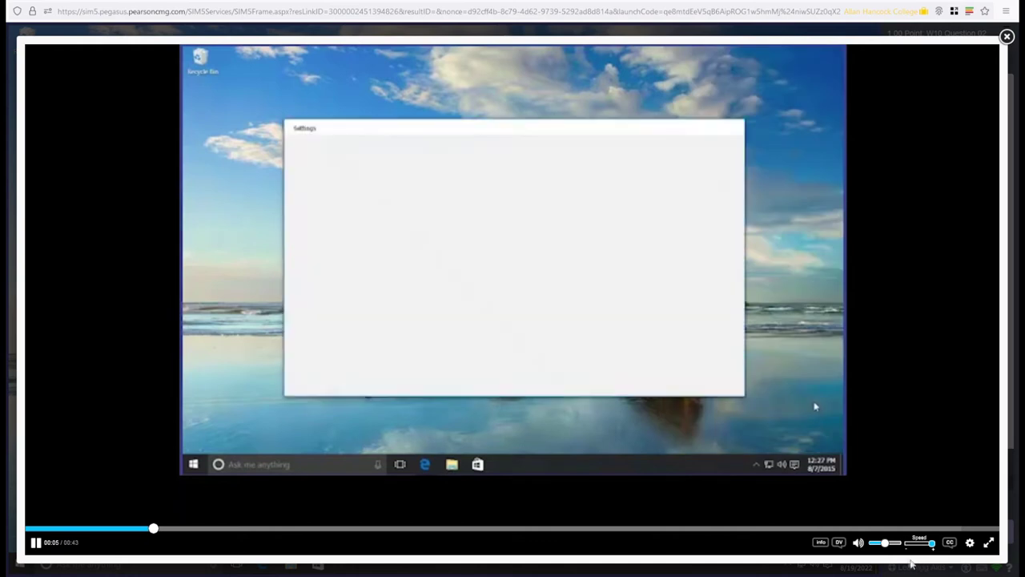
{"action": "left_click_drag", "start_coordinate": [920, 544], "coordinate": [932, 542]}
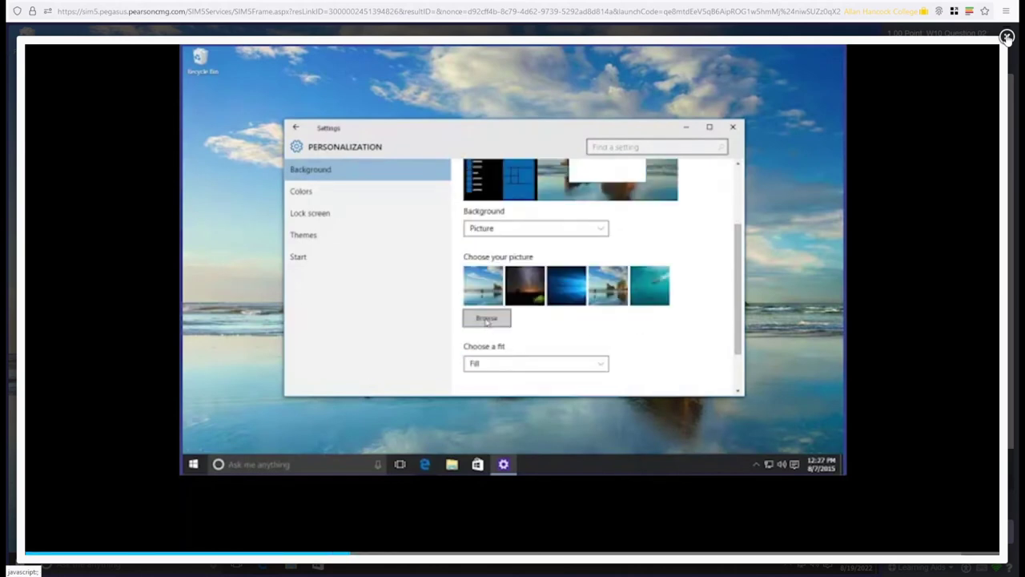
{"action": "left_click", "coordinate": [1007, 37]}
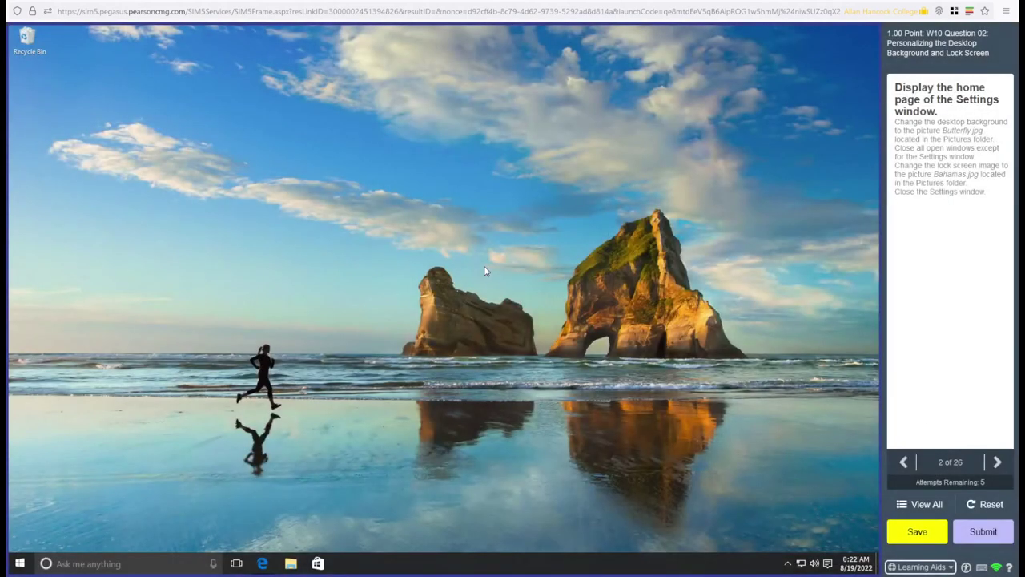
{"action": "left_click", "coordinate": [921, 566]}
Start a muted Practice run and open Settings through Action Center > All settings
{"action": "left_click", "coordinate": [922, 548]}
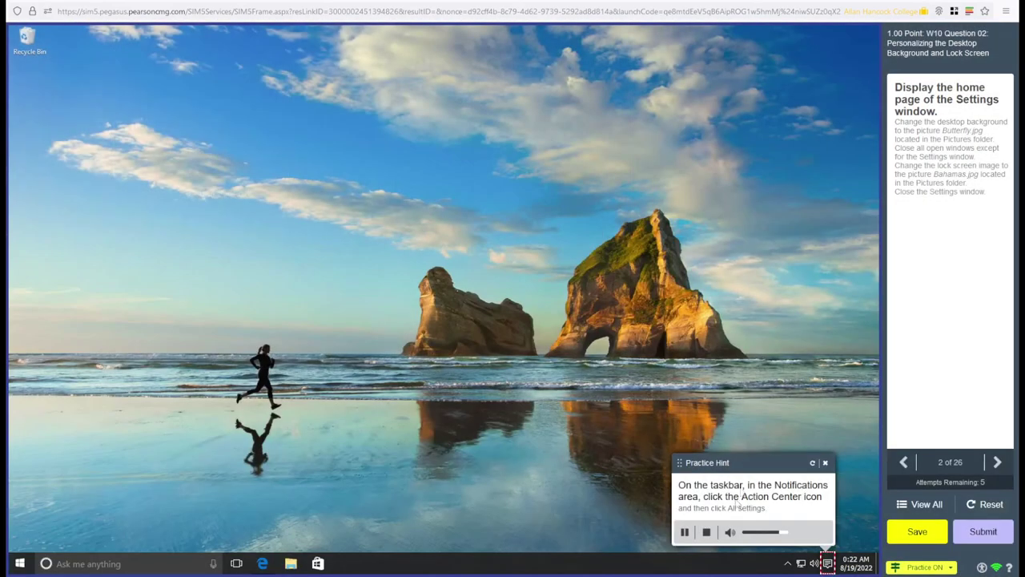
{"action": "left_click", "coordinate": [730, 532]}
{"action": "left_click", "coordinate": [828, 566]}
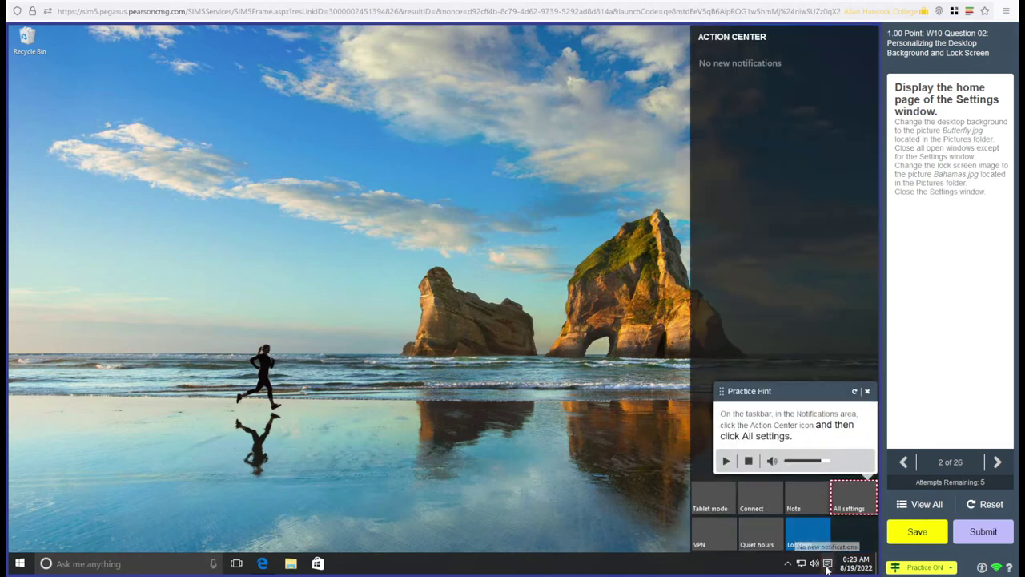
{"action": "left_click", "coordinate": [849, 496]}
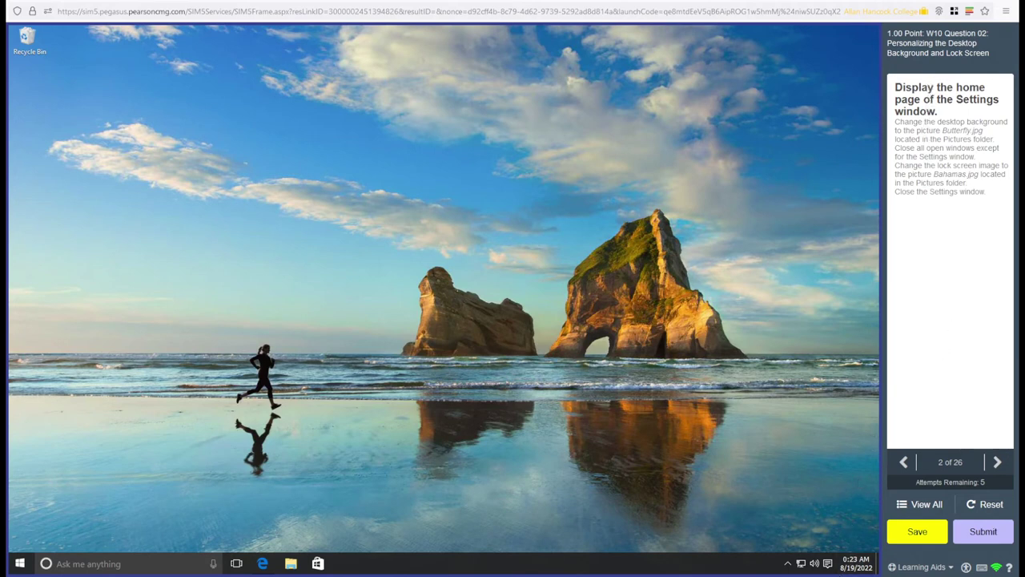
{"action": "left_click", "coordinate": [827, 567]}
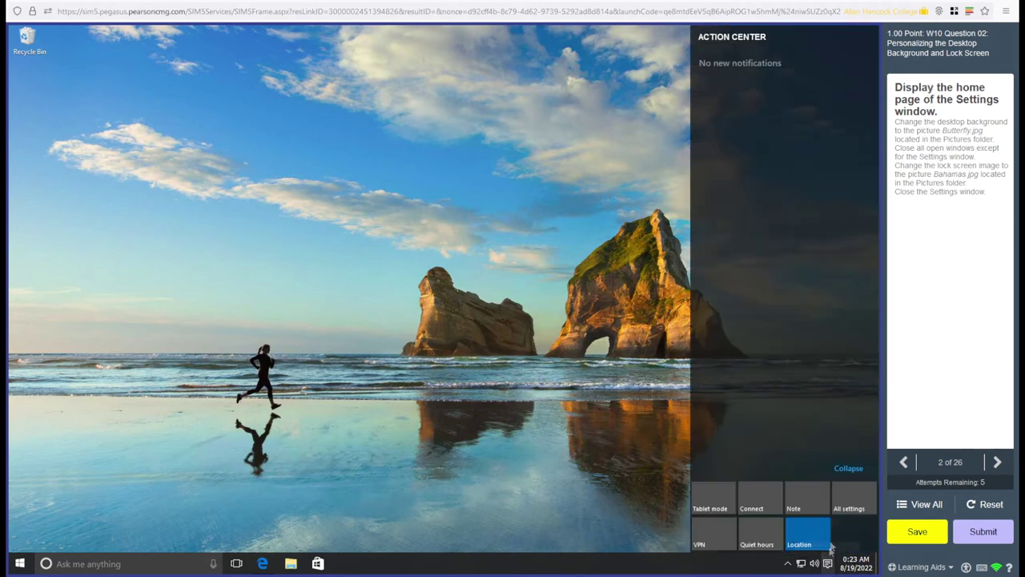
{"action": "left_click", "coordinate": [853, 488]}
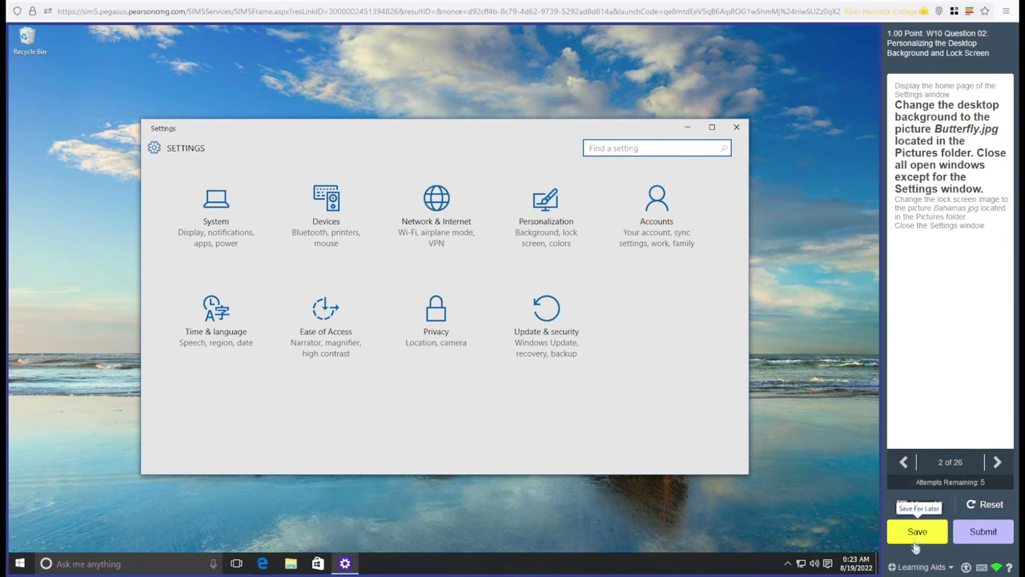
{"action": "left_click", "coordinate": [933, 566]}
{"action": "left_click", "coordinate": [925, 545]}
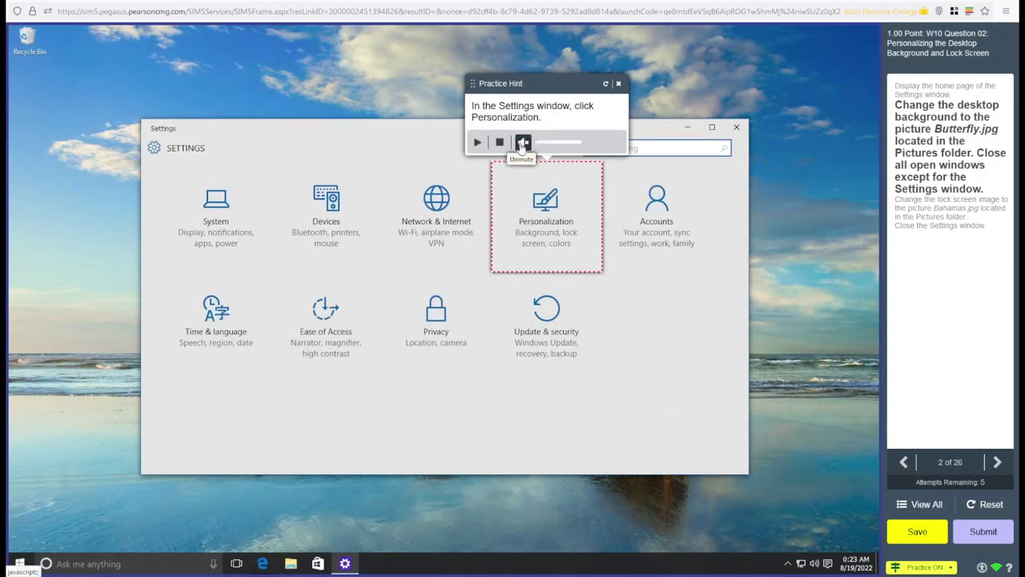
{"action": "left_click", "coordinate": [544, 218]}
{"action": "scroll", "coordinate": [544, 223], "scroll_direction": "down", "scroll_amount": 2}
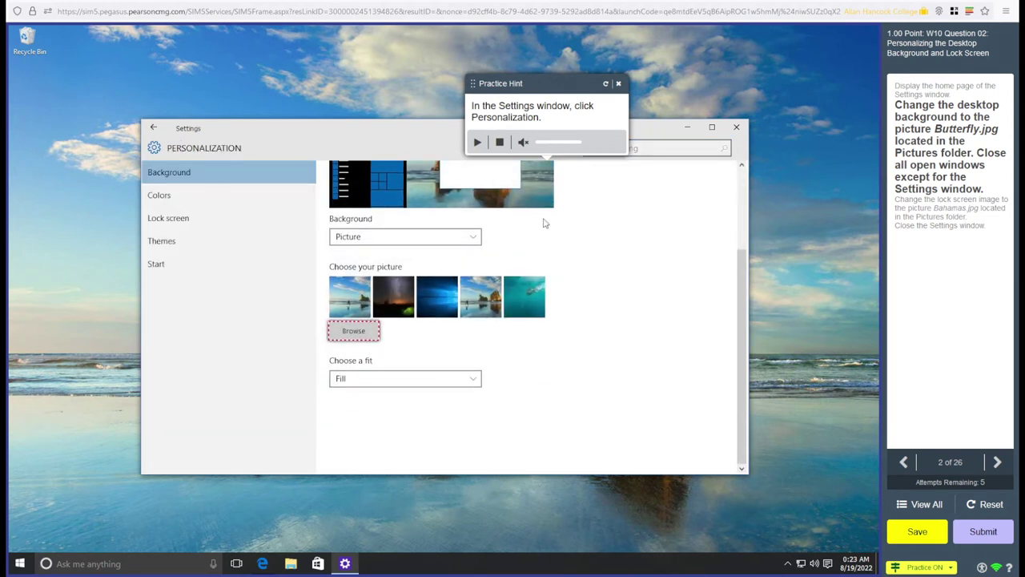
{"action": "left_click", "coordinate": [353, 331]}
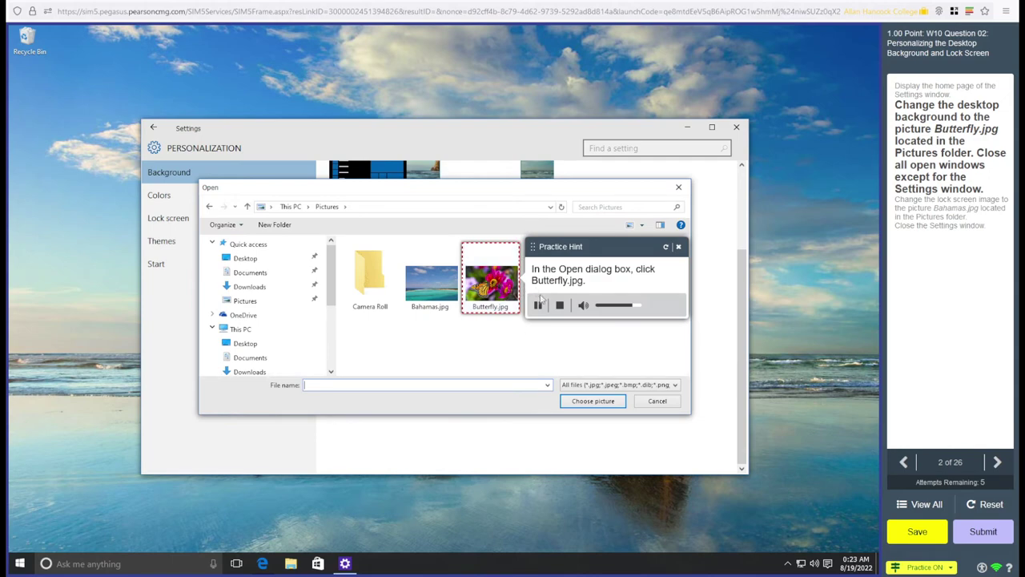
{"action": "left_click", "coordinate": [490, 280]}
{"action": "left_click", "coordinate": [591, 401]}
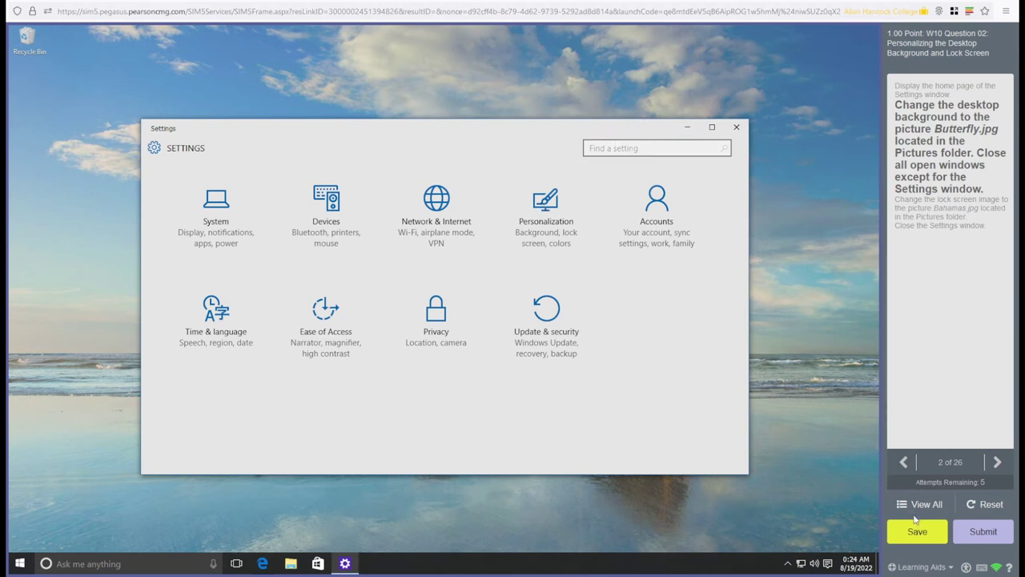
Attempt to close the Settings window, then open Personalization settings
{"action": "left_click", "coordinate": [737, 130]}
{"action": "left_click", "coordinate": [543, 217]}
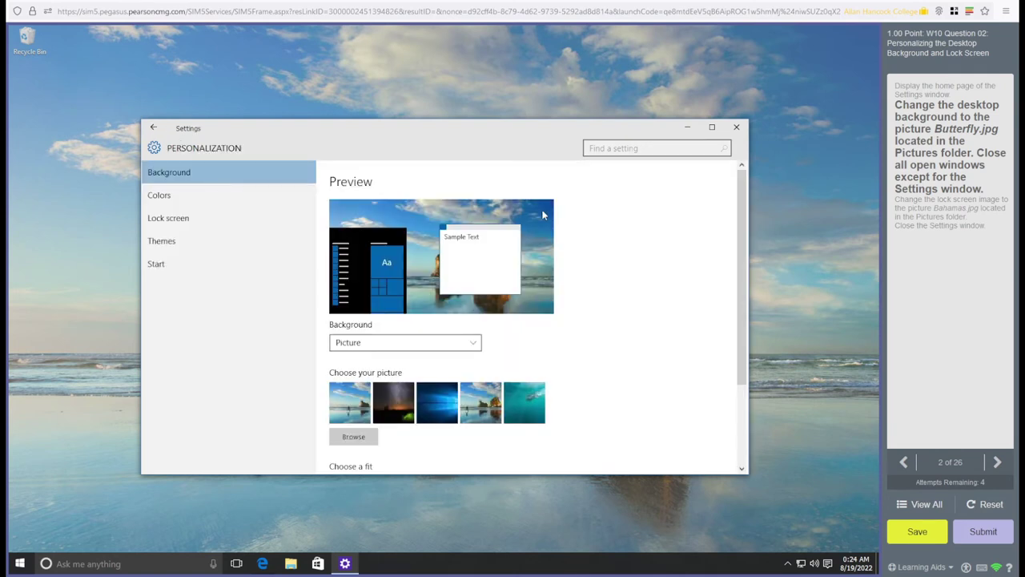
Set Butterfly.jpg from Pictures as the desktop background
{"action": "left_click", "coordinate": [369, 439]}
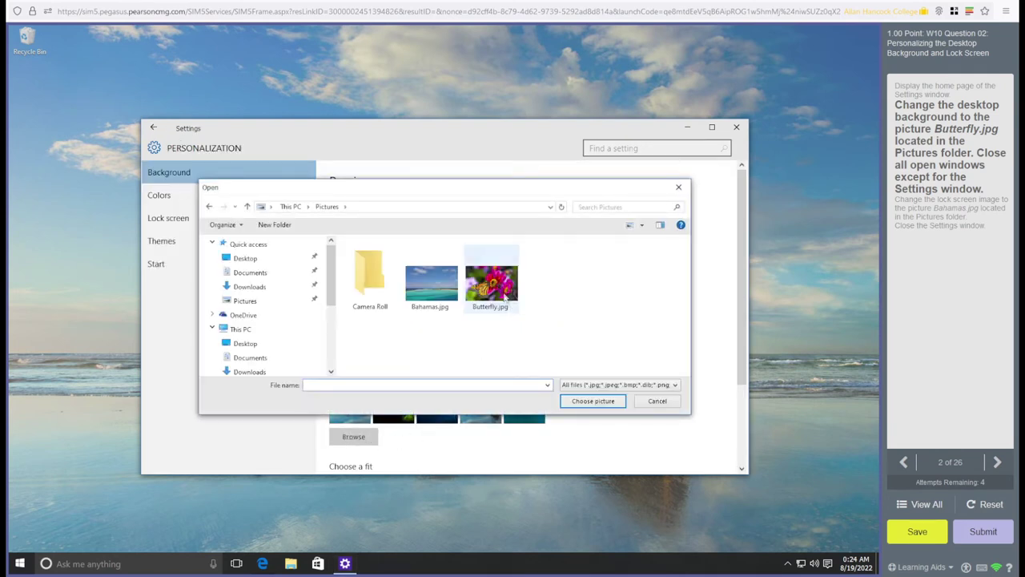
{"action": "left_click", "coordinate": [491, 282]}
{"action": "left_click", "coordinate": [589, 402]}
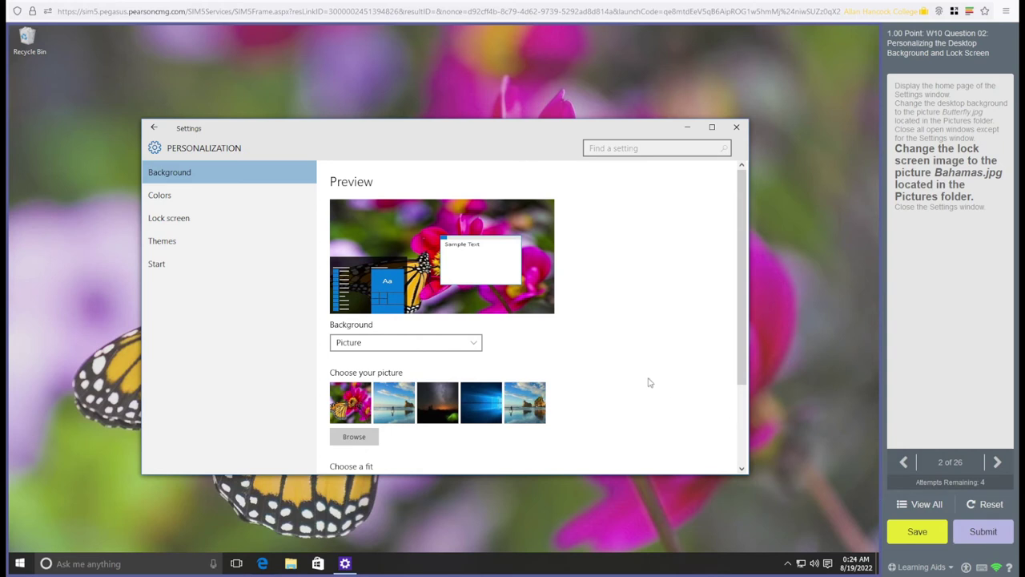
{"action": "scroll", "coordinate": [647, 383], "scroll_direction": "down", "scroll_amount": 3}
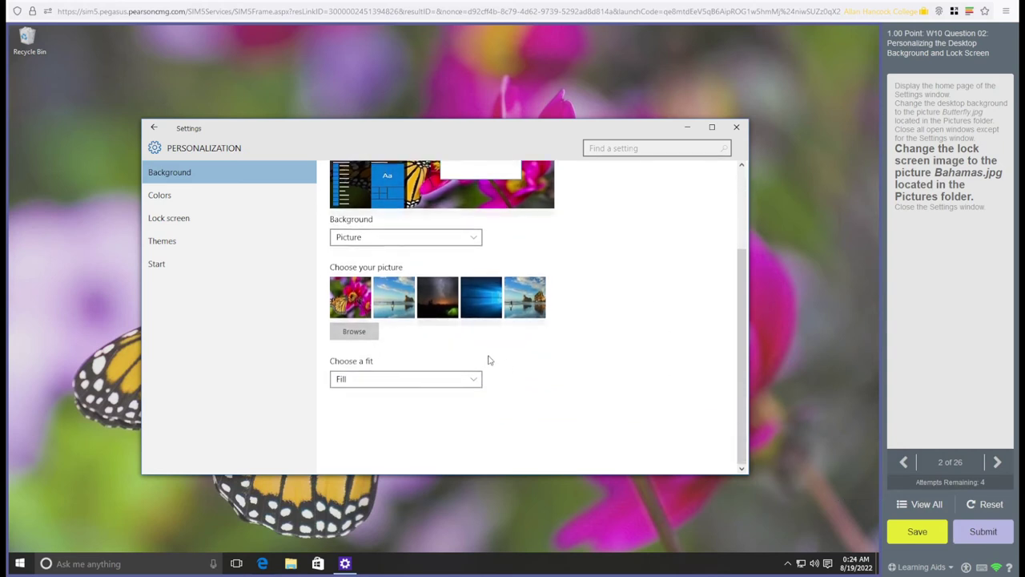
{"action": "scroll", "coordinate": [487, 360], "scroll_direction": "up", "scroll_amount": 1}
{"action": "scroll", "coordinate": [407, 289], "scroll_direction": "up", "scroll_amount": 1}
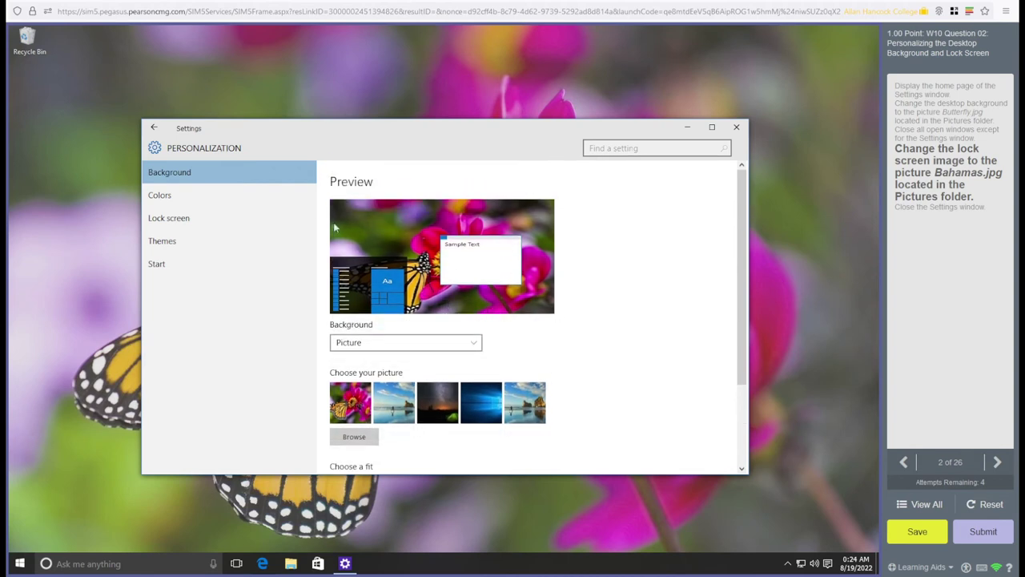
Choose Bahamas.jpg from Pictures as the lock screen picture
{"action": "left_click", "coordinate": [186, 218]}
{"action": "scroll", "coordinate": [609, 344], "scroll_direction": "down", "scroll_amount": 2}
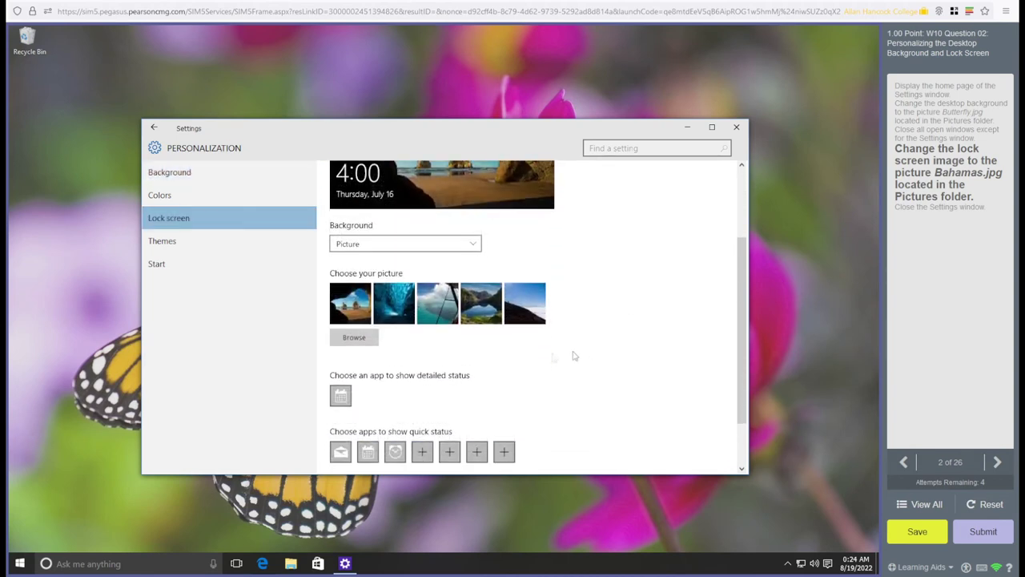
{"action": "left_click", "coordinate": [361, 340]}
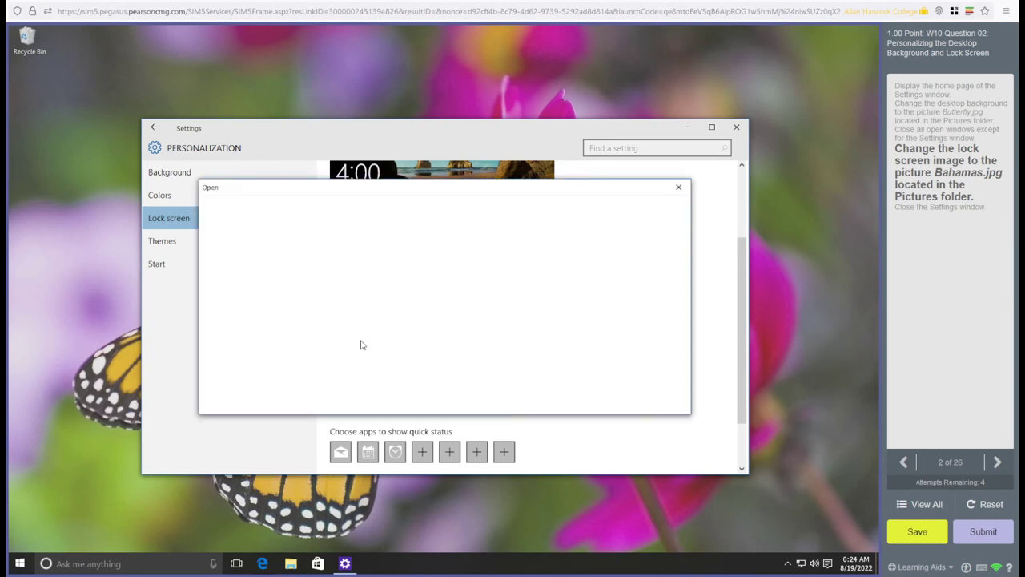
{"action": "left_click", "coordinate": [435, 310]}
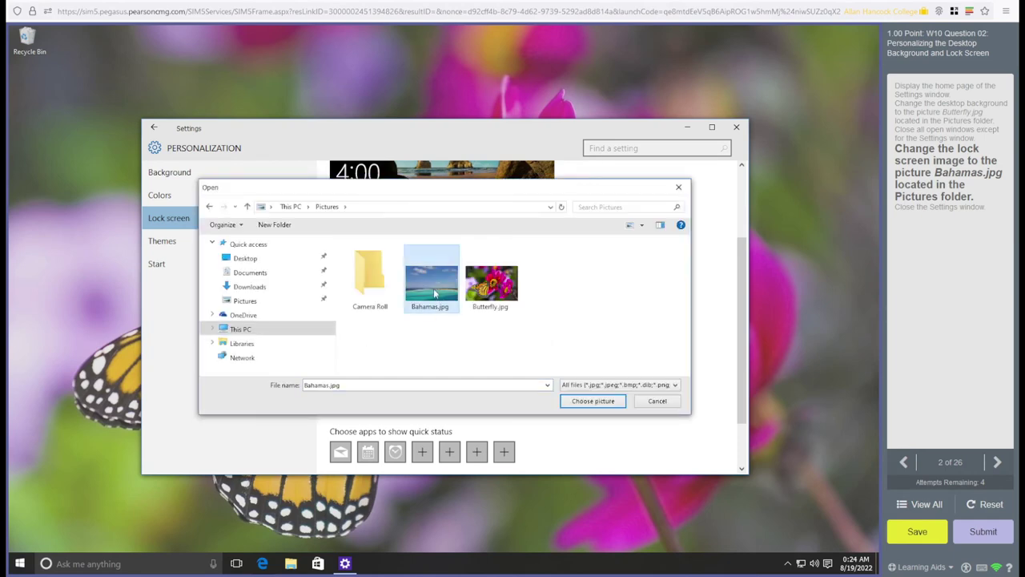
{"action": "left_click", "coordinate": [605, 401]}
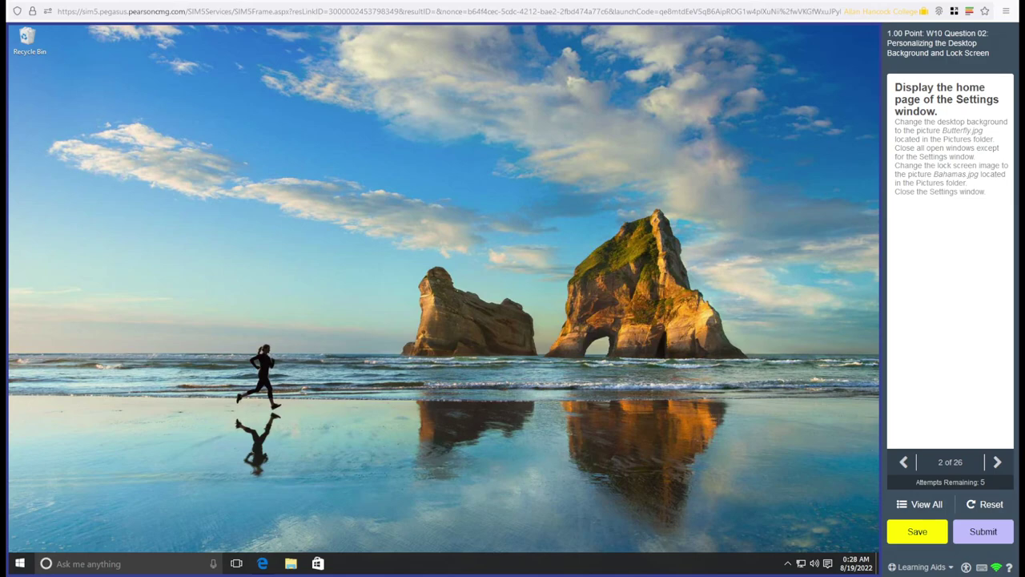
Switch to question 1 and back to question 2, then Save For Later
{"action": "left_click", "coordinate": [904, 462]}
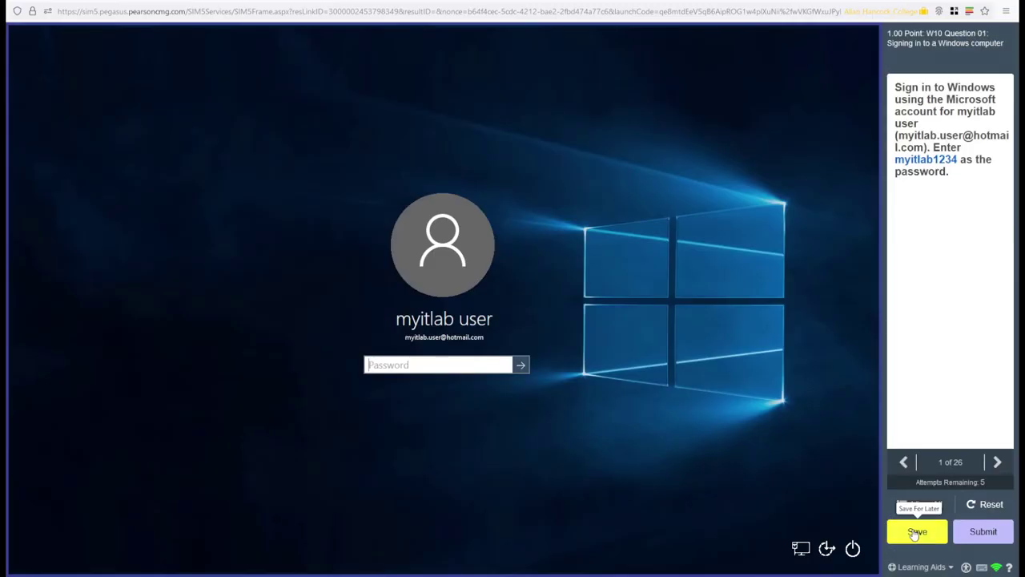
{"action": "left_click", "coordinate": [997, 462]}
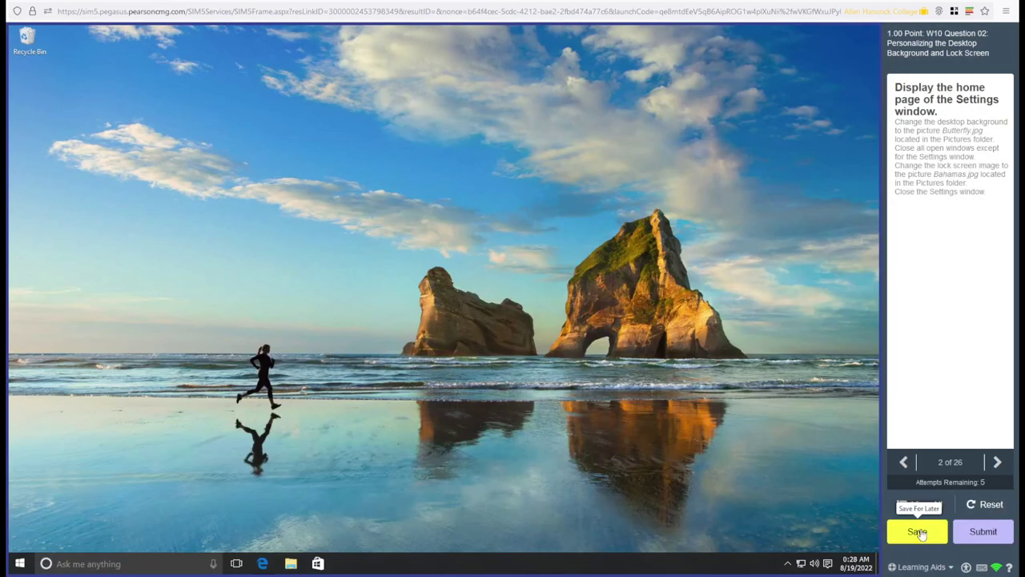
{"action": "left_click", "coordinate": [920, 534]}
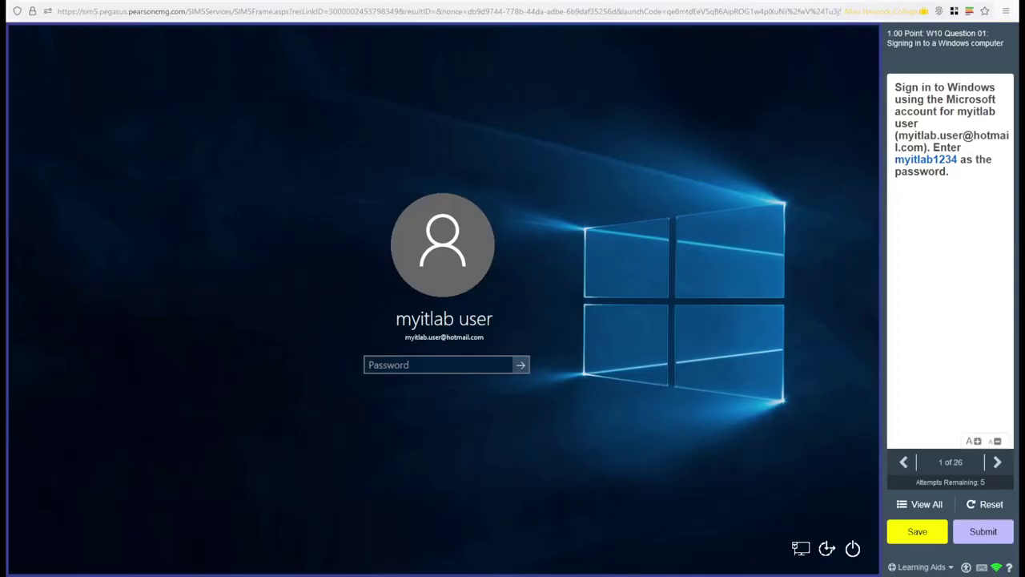
Review the View All list of 26 questions, then close it
{"action": "left_click", "coordinate": [921, 504]}
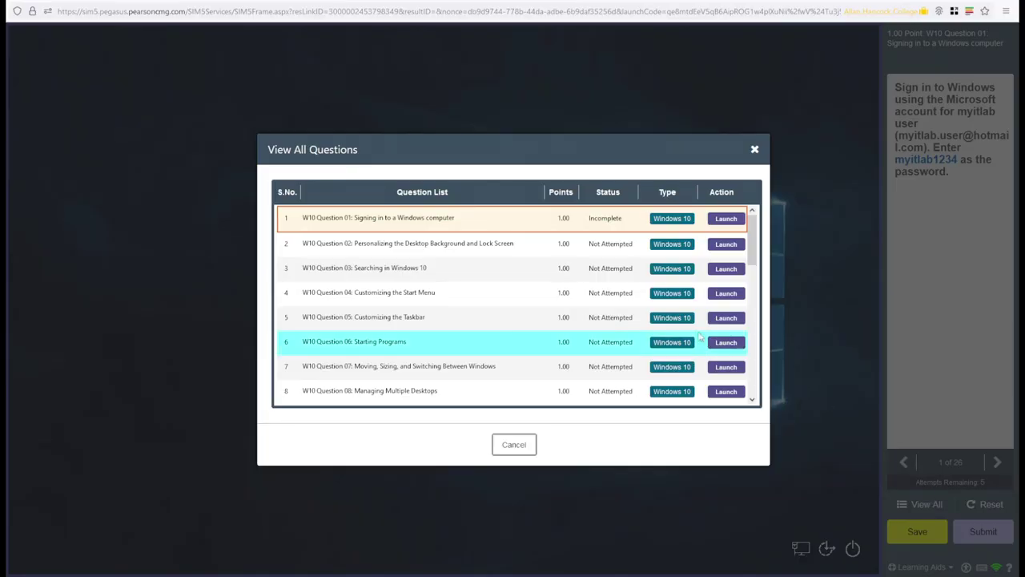
{"action": "scroll", "coordinate": [579, 317], "scroll_direction": "down", "scroll_amount": 5}
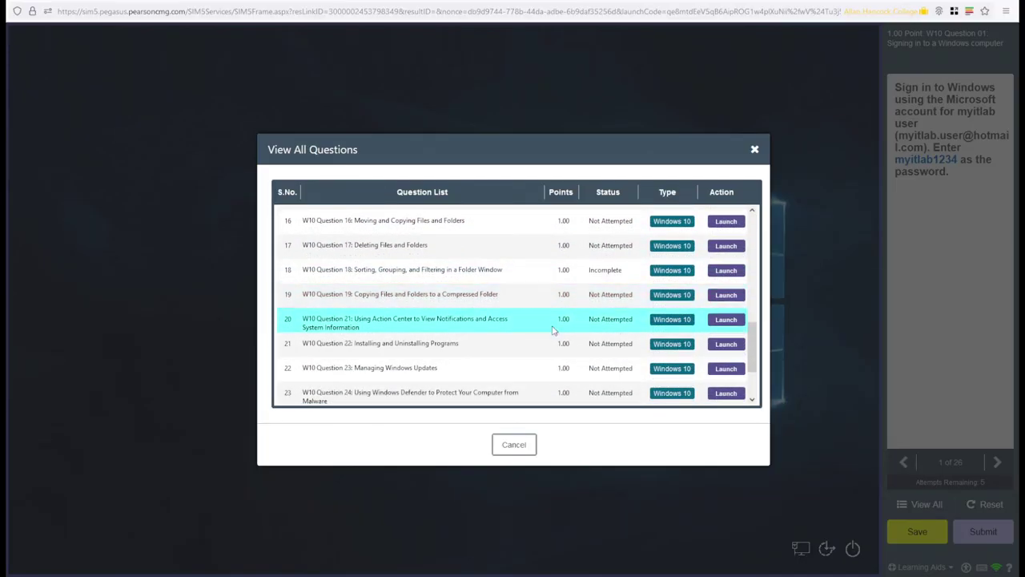
{"action": "scroll", "coordinate": [553, 325], "scroll_direction": "up", "scroll_amount": 5}
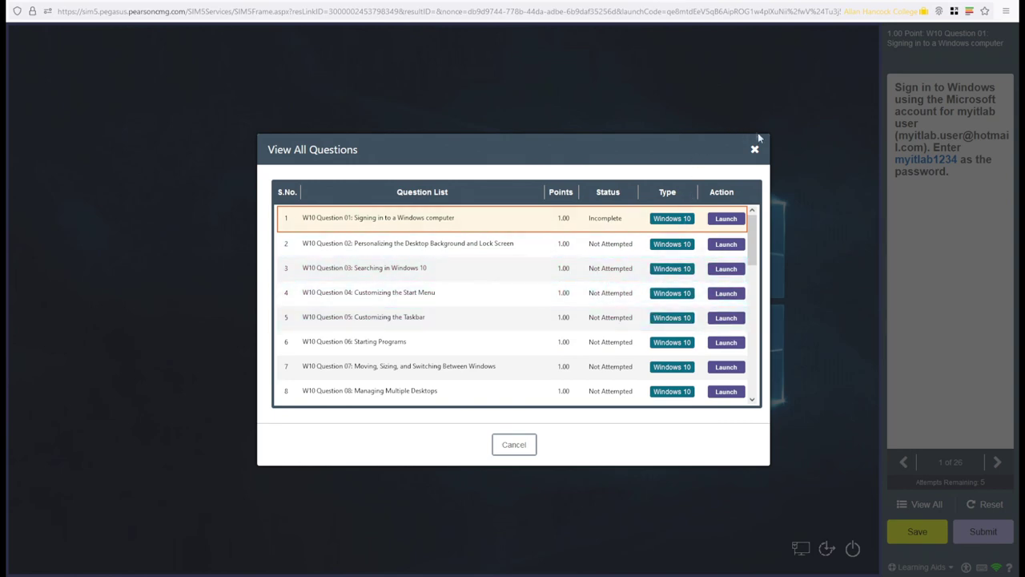
{"action": "left_click", "coordinate": [754, 149]}
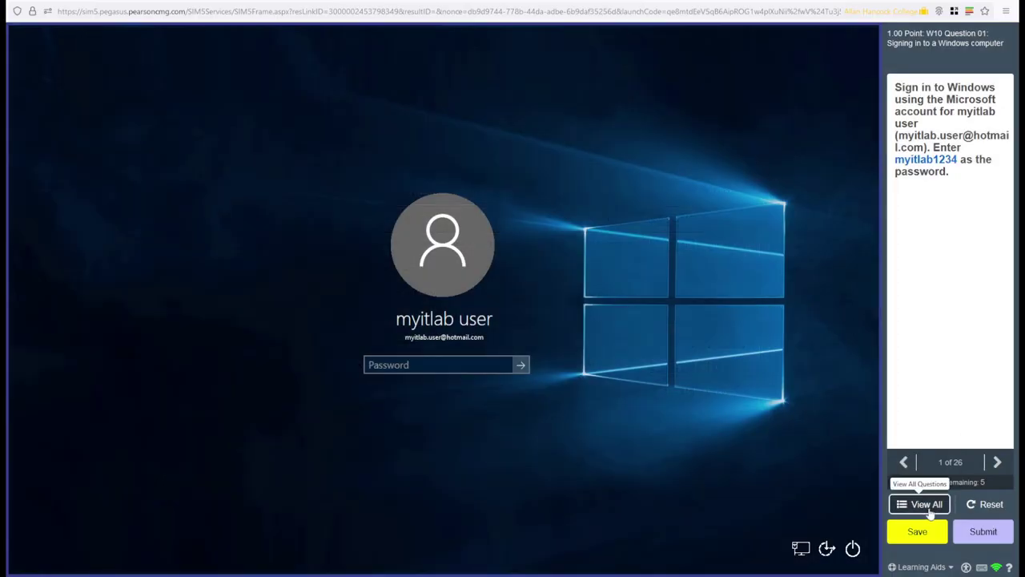
Reopen the question list and launch question 11, Adjusting Account Settings
{"action": "left_click", "coordinate": [927, 505]}
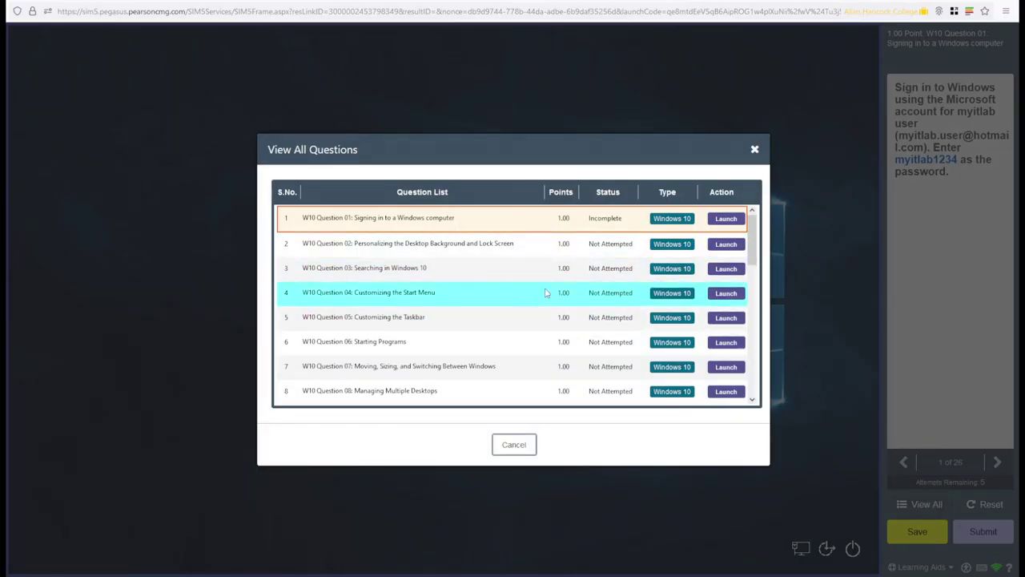
{"action": "scroll", "coordinate": [615, 265], "scroll_direction": "down", "scroll_amount": 6}
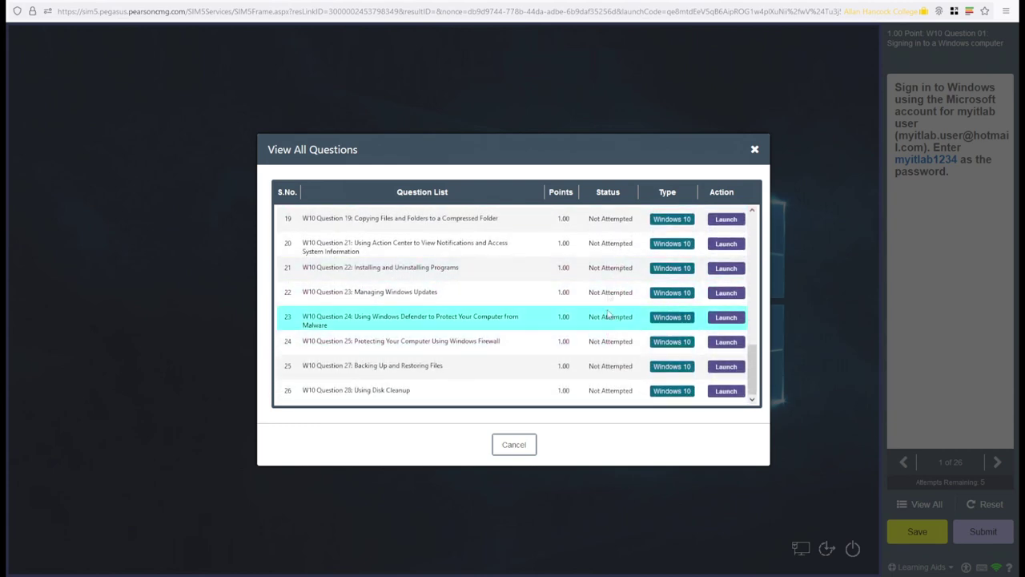
{"action": "scroll", "coordinate": [613, 241], "scroll_direction": "up", "scroll_amount": 6}
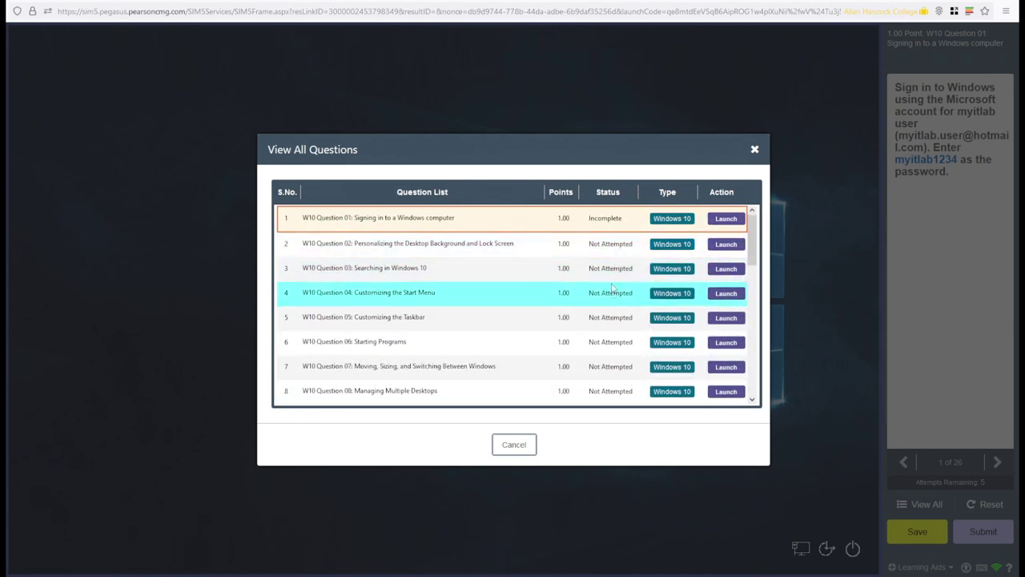
{"action": "scroll", "coordinate": [612, 320], "scroll_direction": "down", "scroll_amount": 2}
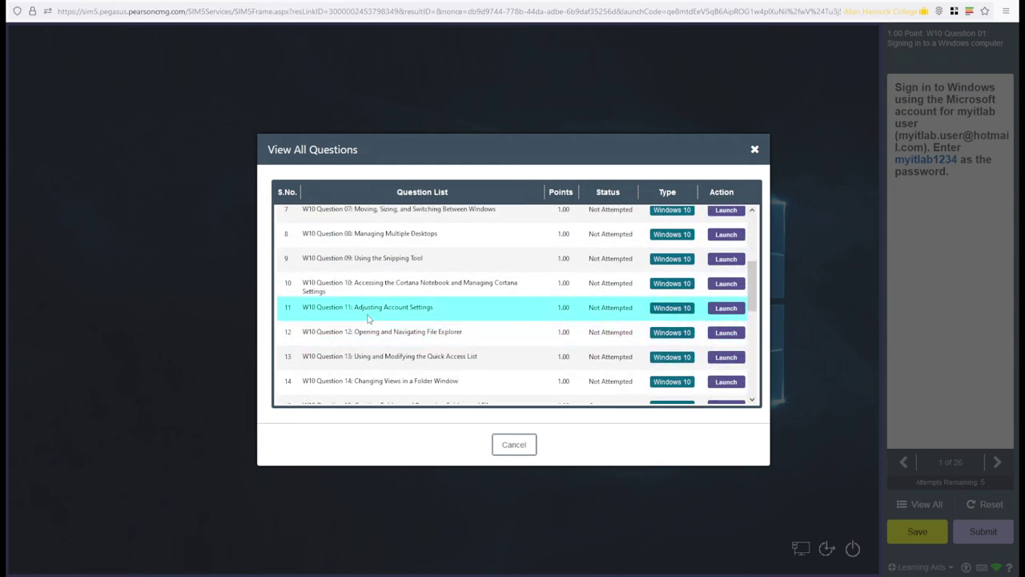
{"action": "left_click", "coordinate": [726, 309]}
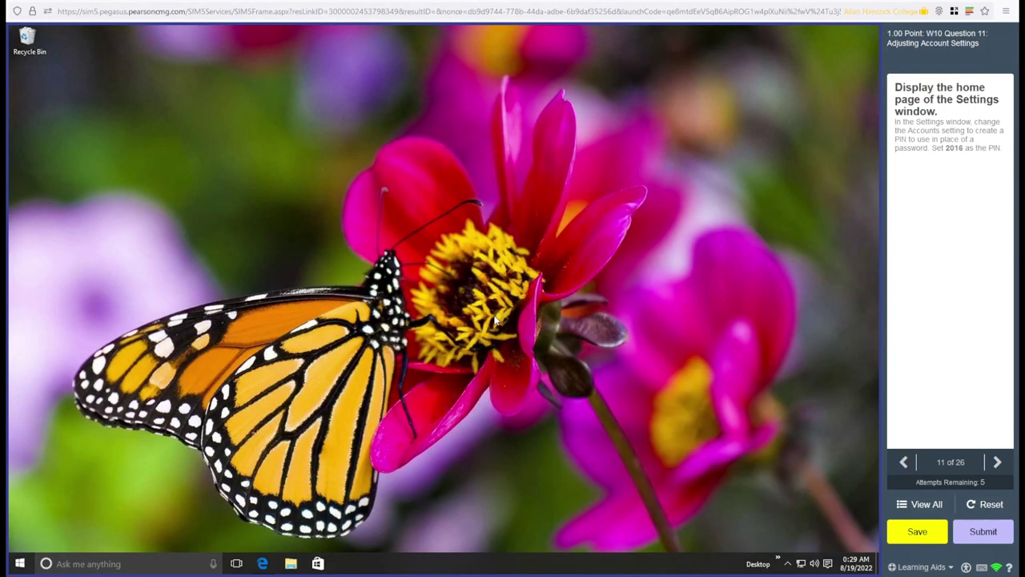